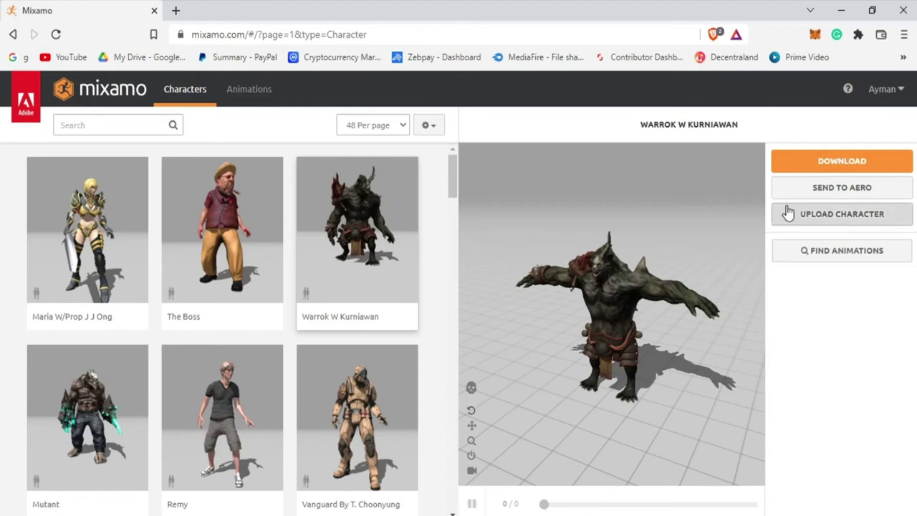
- Upload Patrick.fbx from the Patrik folder as a new Mixamo character
{"action": "left_click", "coordinate": [813, 215]}
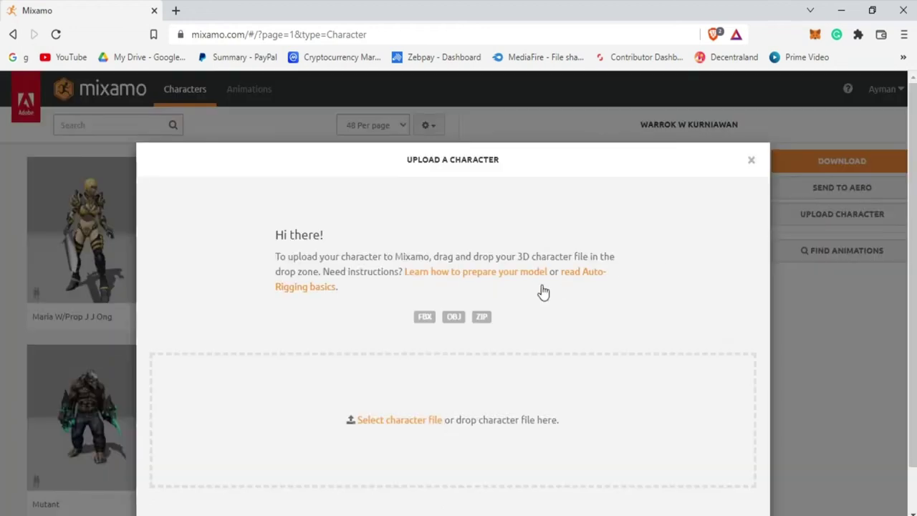
{"action": "left_click", "coordinate": [399, 421]}
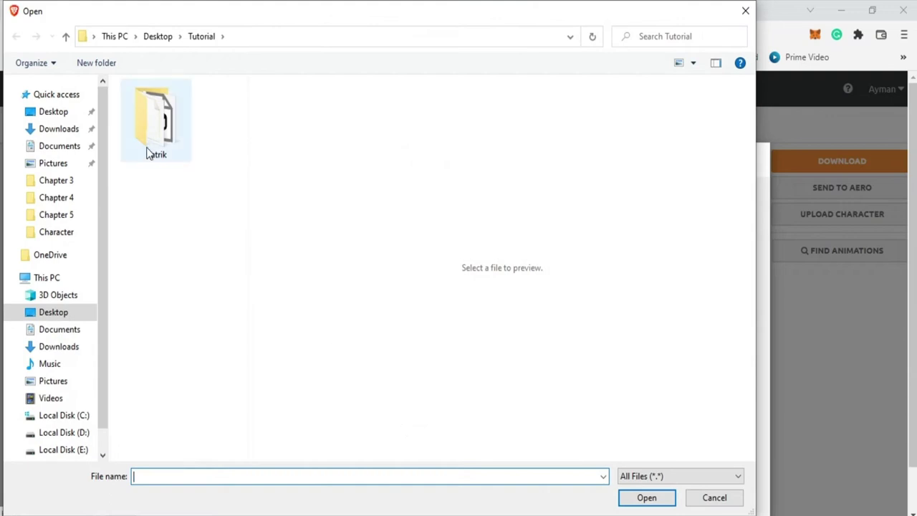
{"action": "double_click", "coordinate": [146, 154]}
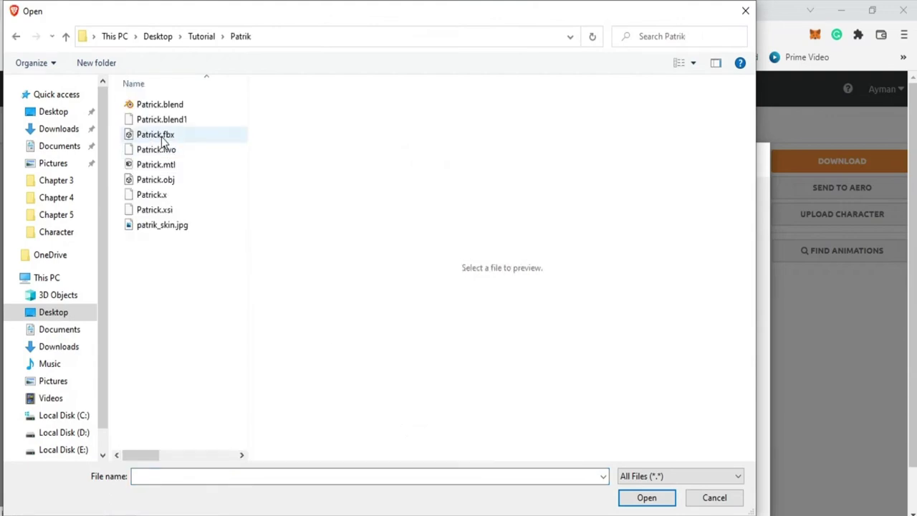
{"action": "left_click", "coordinate": [161, 136]}
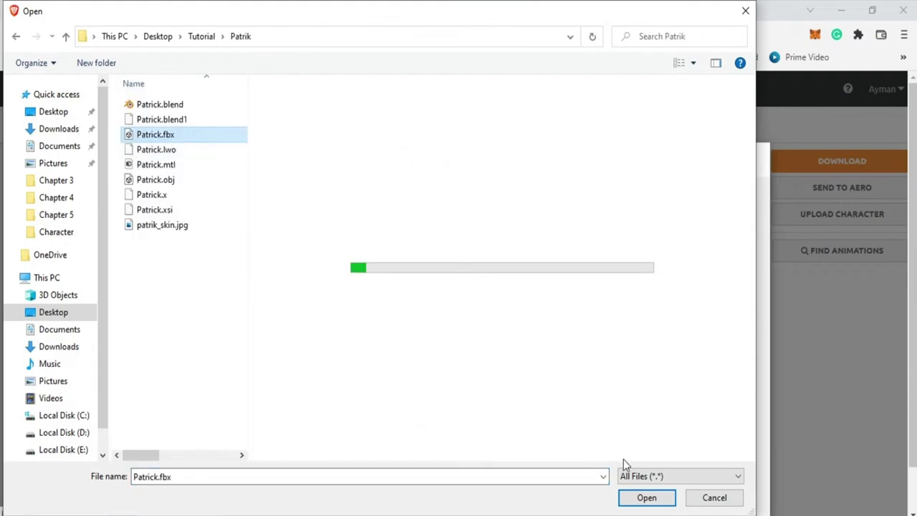
{"action": "left_click", "coordinate": [646, 498]}
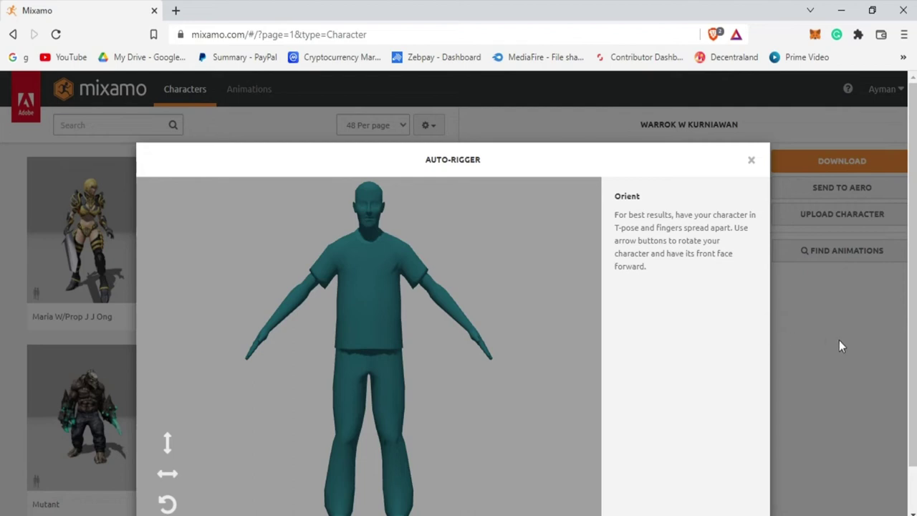
- Advance past the Orient step and place the chin, wrist and elbow markers on Patrick
{"action": "scroll", "coordinate": [839, 344], "scroll_direction": "down", "scroll_amount": 1}
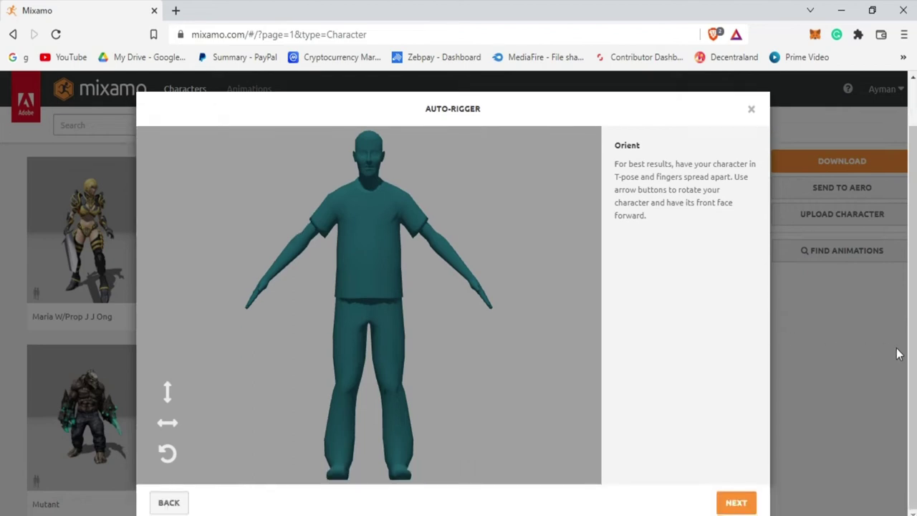
{"action": "left_click", "coordinate": [730, 505]}
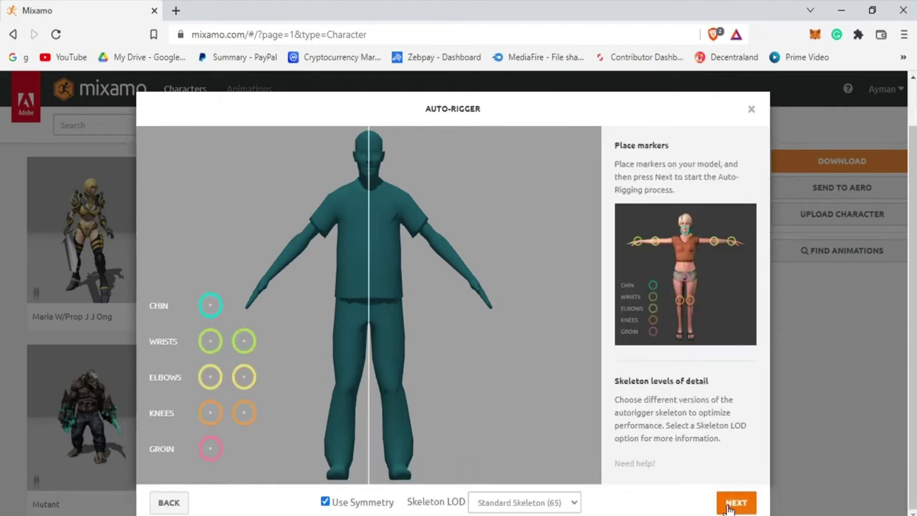
{"action": "left_click_drag", "start_coordinate": [207, 314], "coordinate": [371, 176]}
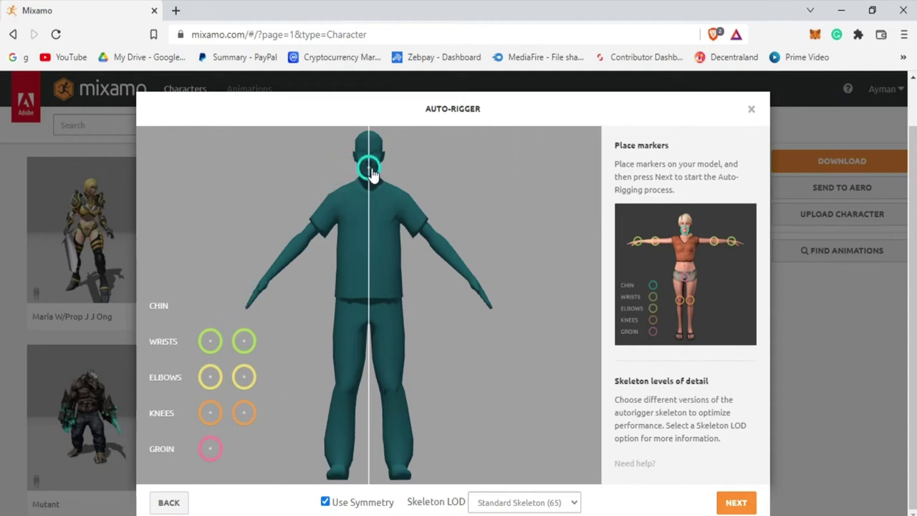
{"action": "left_click_drag", "start_coordinate": [206, 346], "coordinate": [269, 284]}
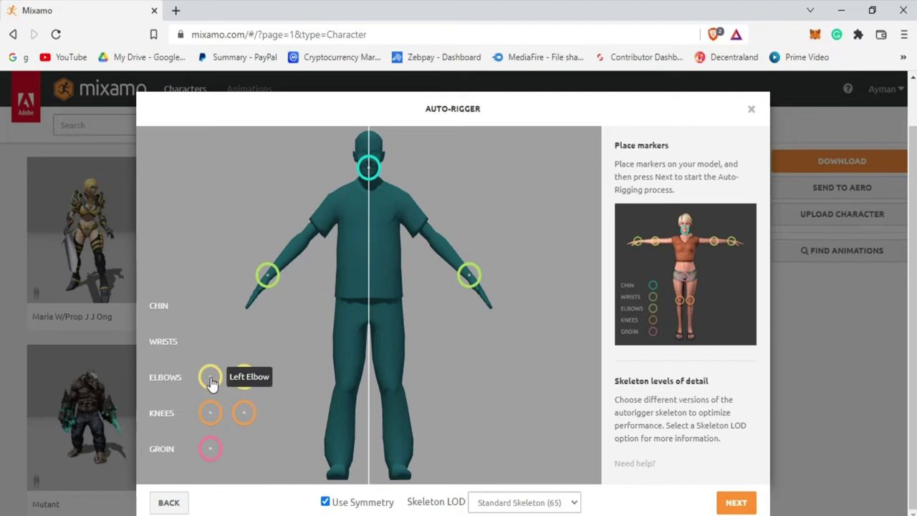
{"action": "mouse_move", "coordinate": [210, 377]}
{"action": "left_mouse_down"}
{"action": "mouse_move", "coordinate": [302, 237]}
{"action": "mouse_move", "coordinate": [308, 244]}
{"action": "left_mouse_up"}
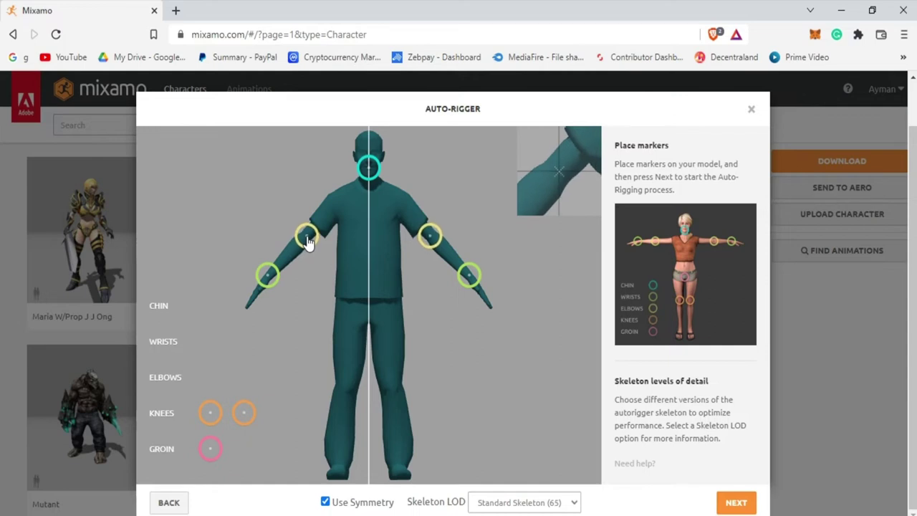
- Put the knee markers on both knees and the groin marker at the crotch
{"action": "left_click", "coordinate": [305, 242]}
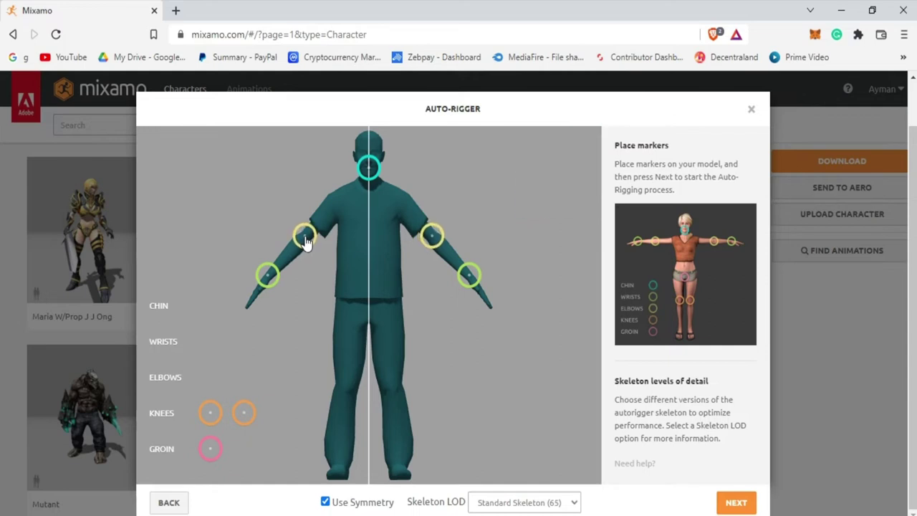
{"action": "left_click_drag", "start_coordinate": [218, 410], "coordinate": [351, 395]}
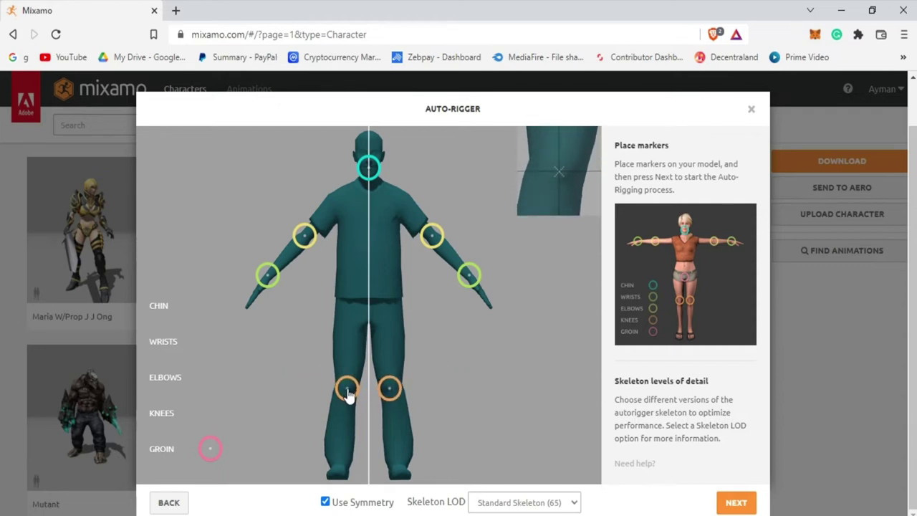
{"action": "left_click", "coordinate": [347, 394]}
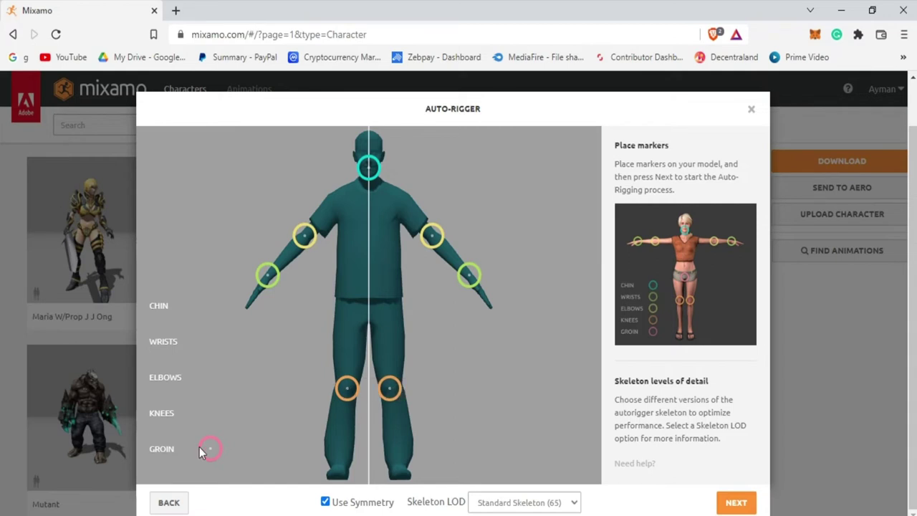
{"action": "mouse_move", "coordinate": [209, 453]}
{"action": "left_mouse_down"}
{"action": "mouse_move", "coordinate": [338, 328]}
{"action": "mouse_move", "coordinate": [361, 317]}
{"action": "mouse_move", "coordinate": [370, 331]}
{"action": "left_mouse_up"}
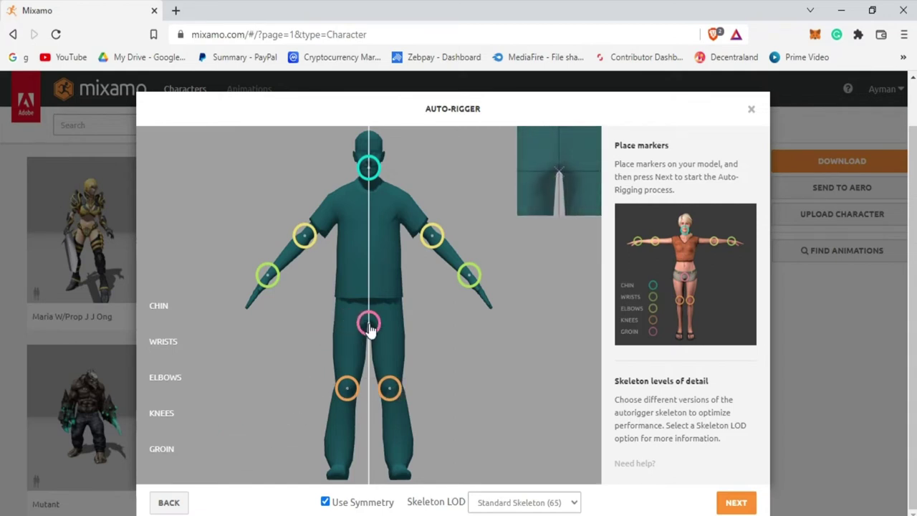
{"action": "left_click_drag", "start_coordinate": [371, 328], "coordinate": [370, 328]}
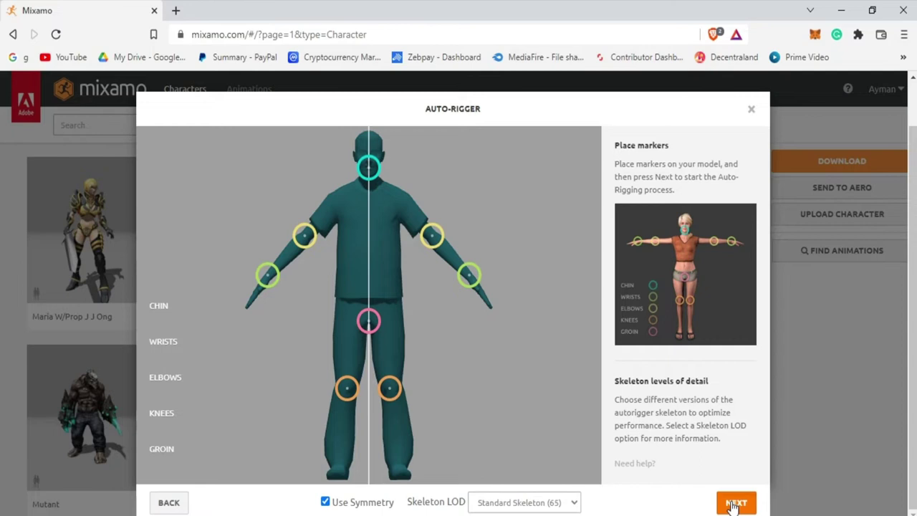
- Run the auto-rigger, accept the review and confirm rigged Patrick as the current character
{"action": "left_click", "coordinate": [732, 505]}
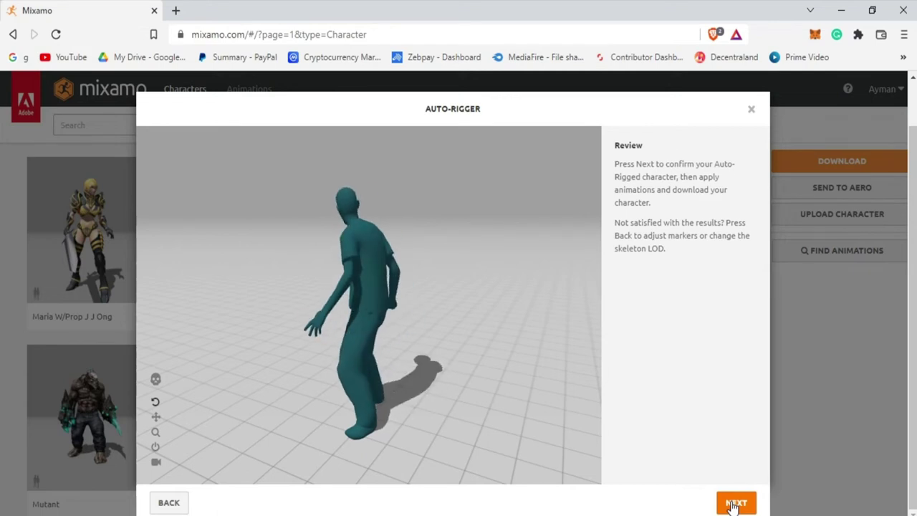
{"action": "left_click", "coordinate": [734, 505]}
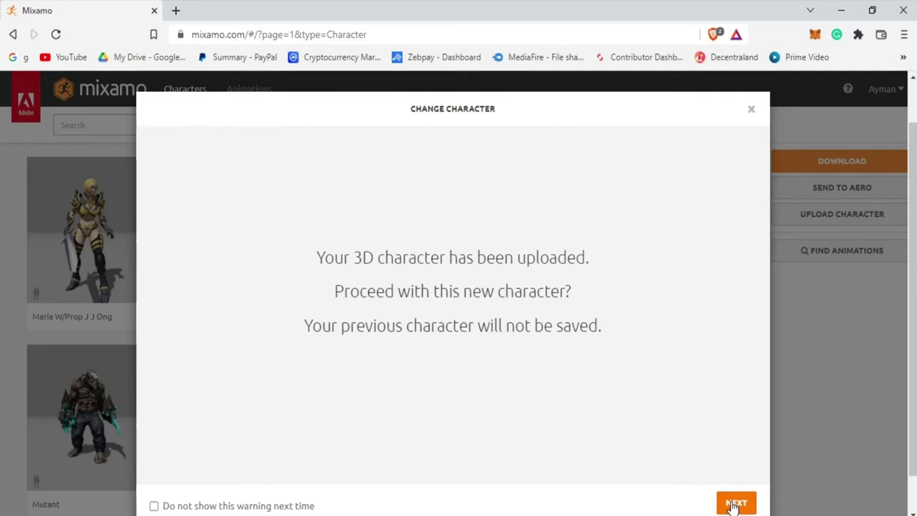
{"action": "left_click", "coordinate": [733, 505]}
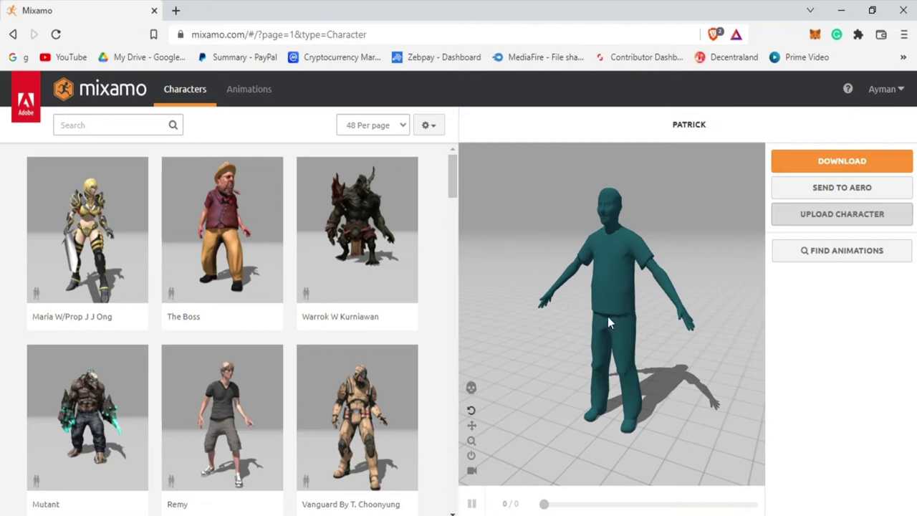
- Search the Animations library for 'walking' to list the 370 matching animations
{"action": "left_click_drag", "start_coordinate": [608, 316], "coordinate": [622, 314]}
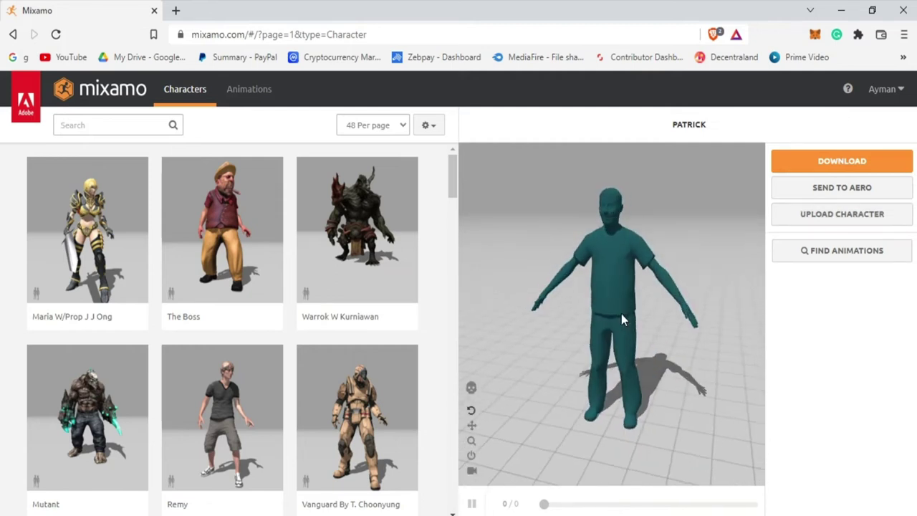
{"action": "left_click", "coordinate": [245, 100]}
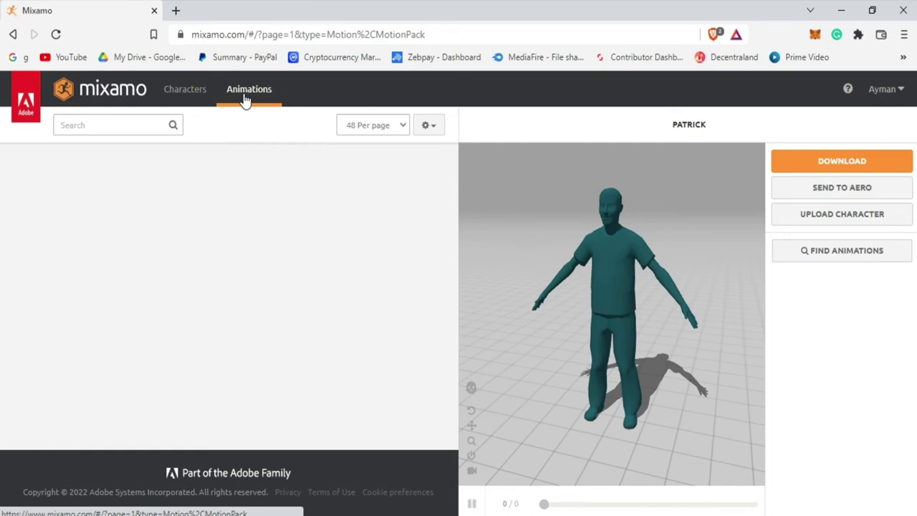
{"action": "left_click", "coordinate": [139, 123]}
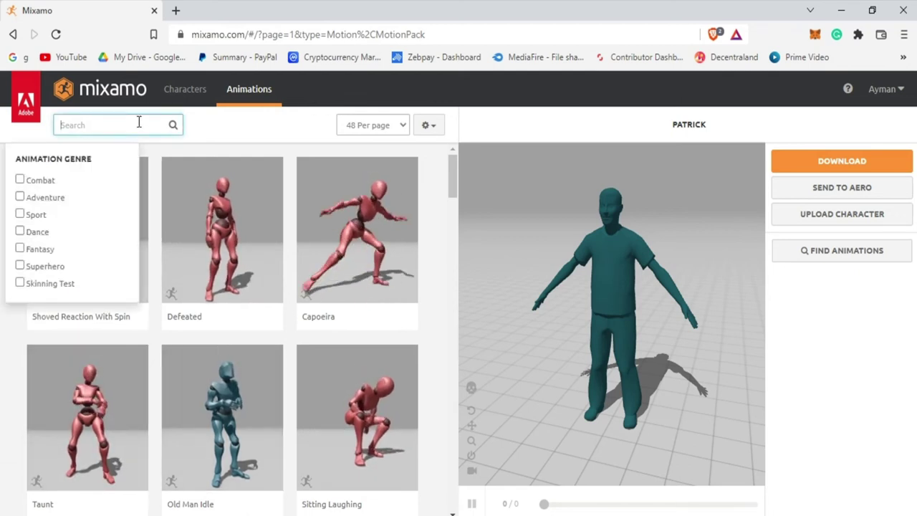
{"action": "type", "text": "walking"}
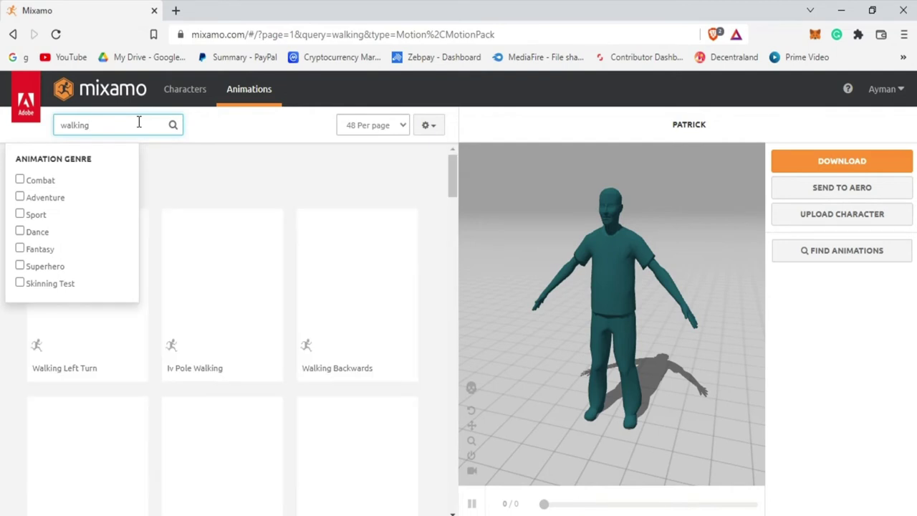
{"action": "left_click", "coordinate": [227, 168]}
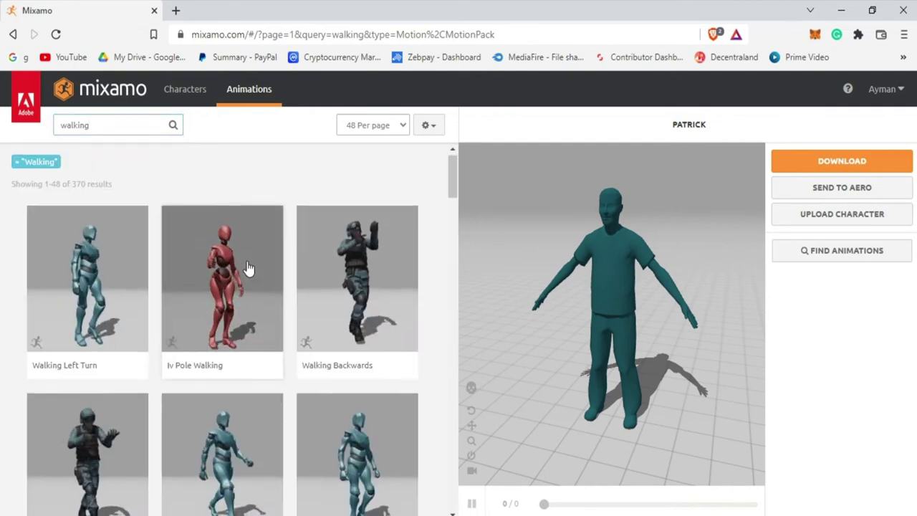
- Apply the Walking animation to Patrick, trim it from -50 to 150, and bring up download settings
{"action": "scroll", "coordinate": [248, 267], "scroll_direction": "down", "scroll_amount": 2}
{"action": "left_click", "coordinate": [245, 334]}
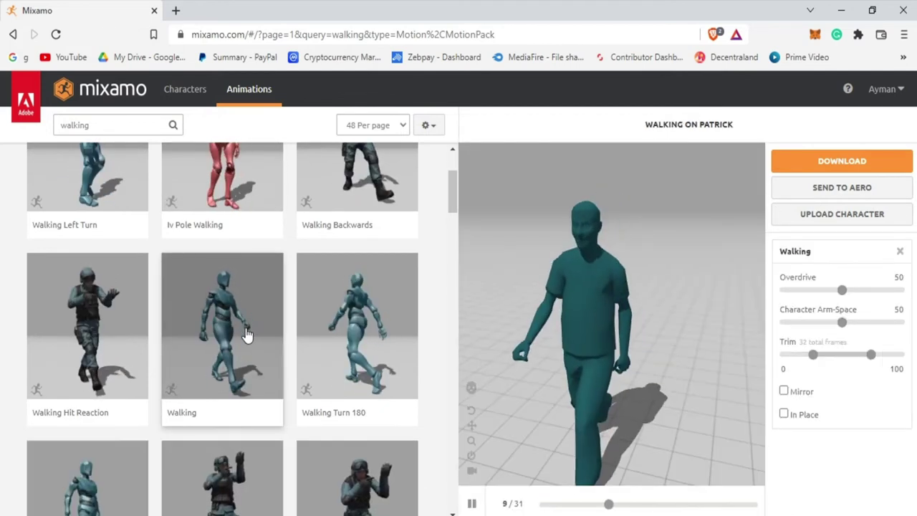
{"action": "scroll", "coordinate": [598, 351], "scroll_direction": "down", "scroll_amount": 5}
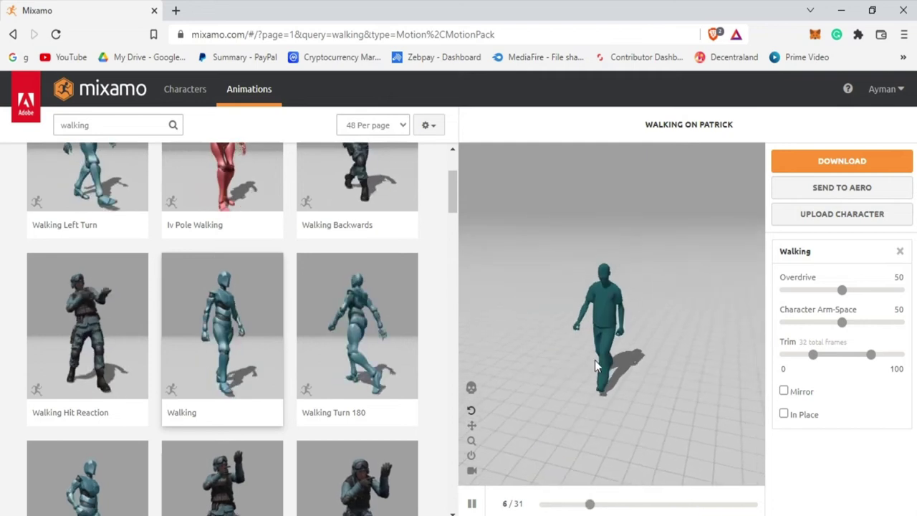
{"action": "left_click_drag", "start_coordinate": [813, 355], "coordinate": [786, 364]}
{"action": "left_click_drag", "start_coordinate": [871, 354], "coordinate": [912, 367]}
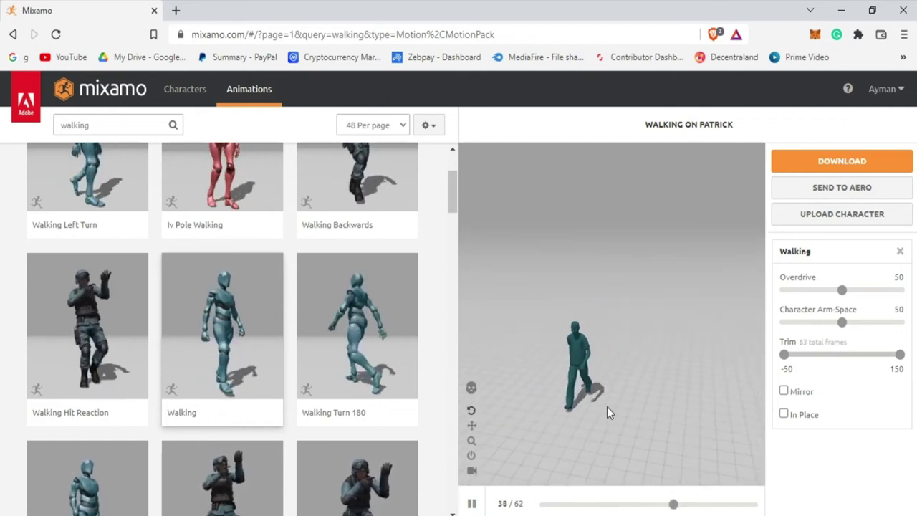
{"action": "mouse_move", "coordinate": [613, 405]}
{"action": "left_mouse_down"}
{"action": "mouse_move", "coordinate": [547, 399]}
{"action": "mouse_move", "coordinate": [661, 384]}
{"action": "left_mouse_up"}
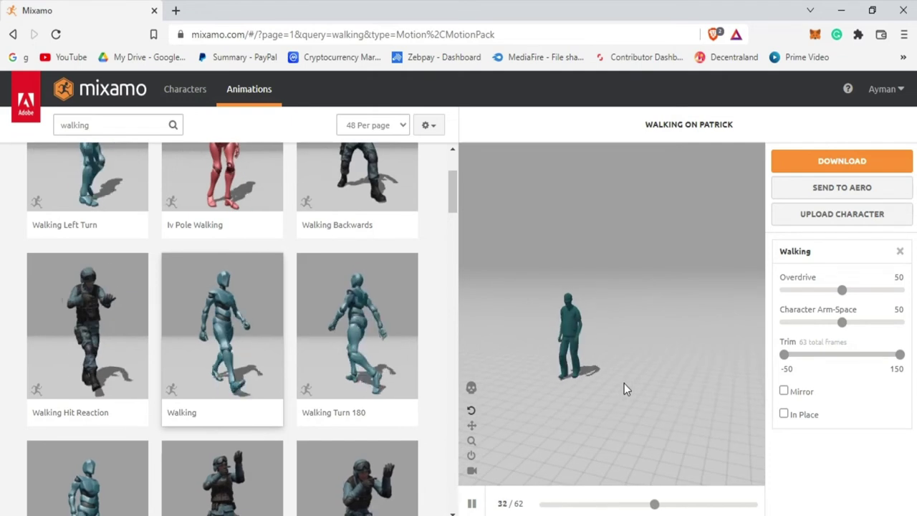
{"action": "left_click", "coordinate": [833, 172]}
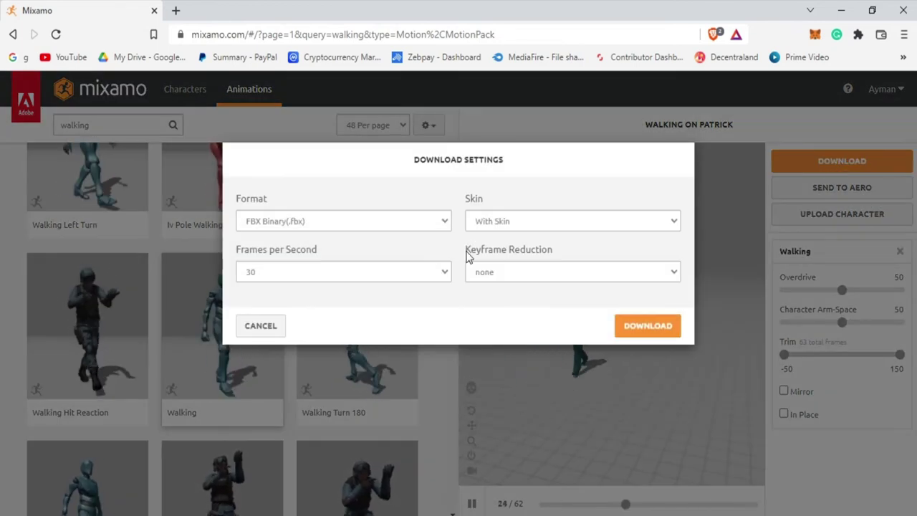
- Download the animation as FBX Binary with skin at 30 fps to Tutorial\Walking.fbx
{"action": "left_click", "coordinate": [639, 334]}
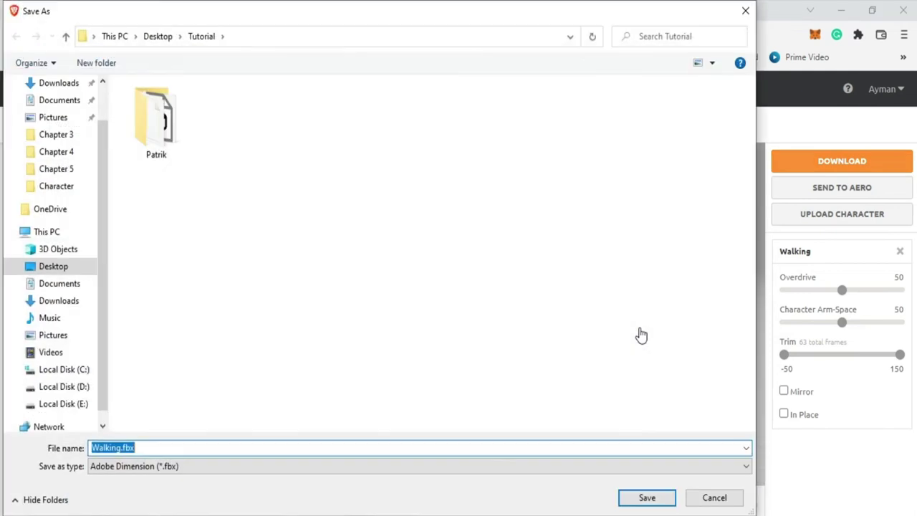
{"action": "left_click", "coordinate": [646, 498]}
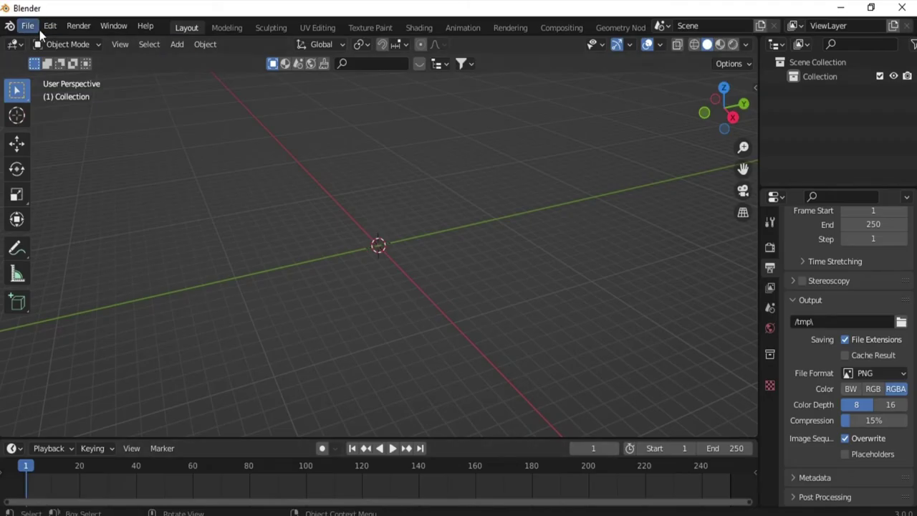
- Import Walking.fbx from Desktop\Tutorial into Blender as an FBX file
{"action": "left_click", "coordinate": [28, 27]}
{"action": "mouse_move", "coordinate": [49, 219]}
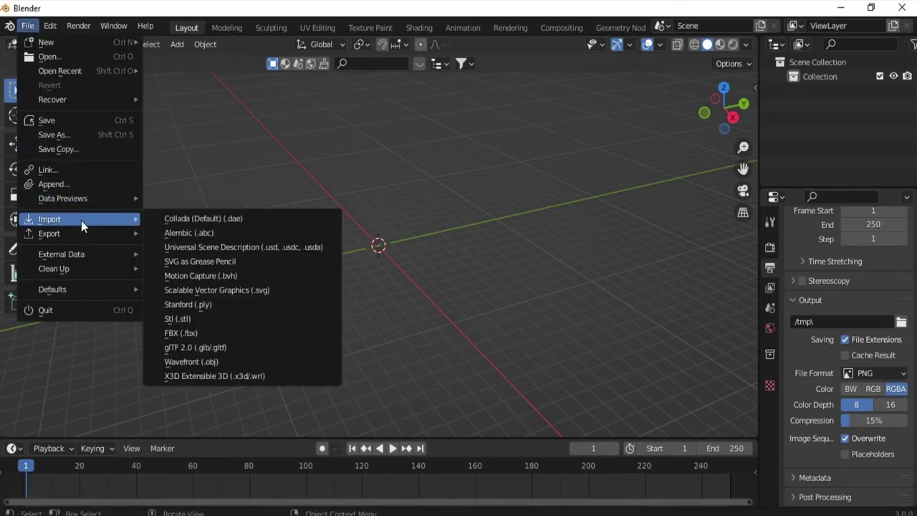
{"action": "left_click", "coordinate": [219, 333]}
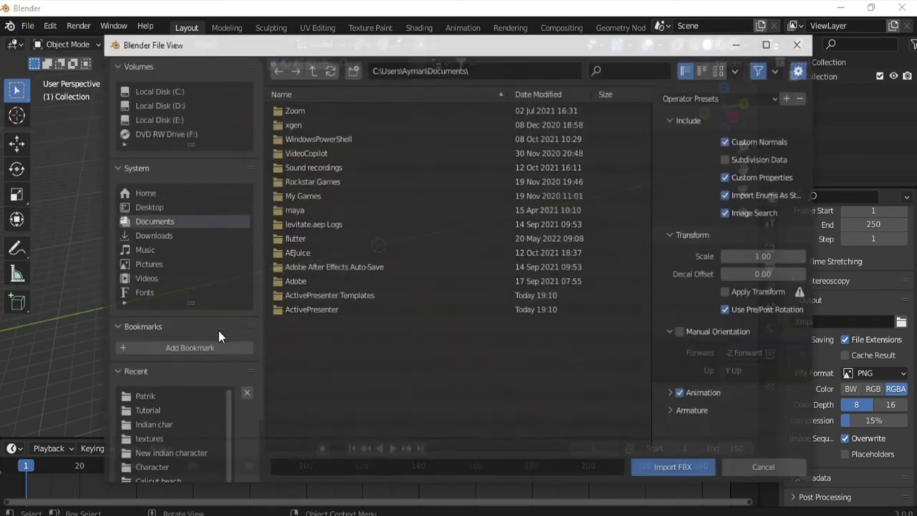
{"action": "left_click", "coordinate": [157, 207]}
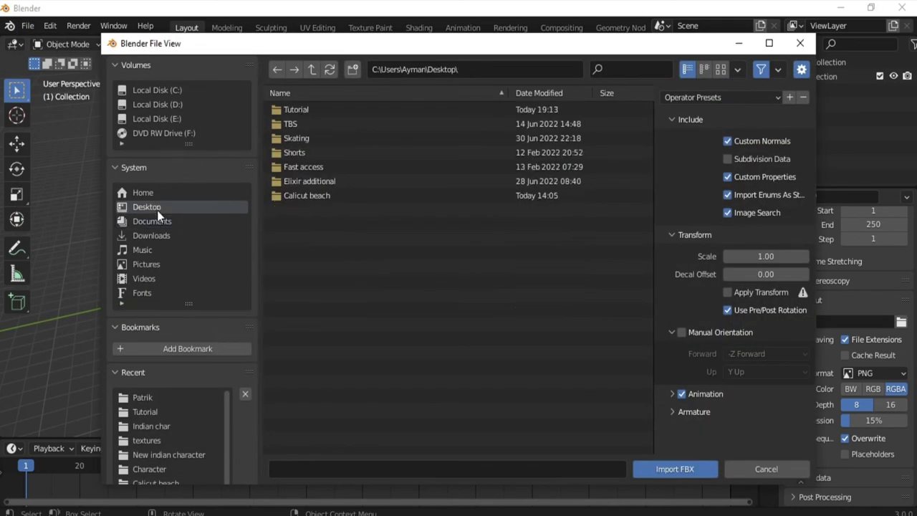
{"action": "double_click", "coordinate": [301, 110]}
{"action": "left_click", "coordinate": [308, 123]}
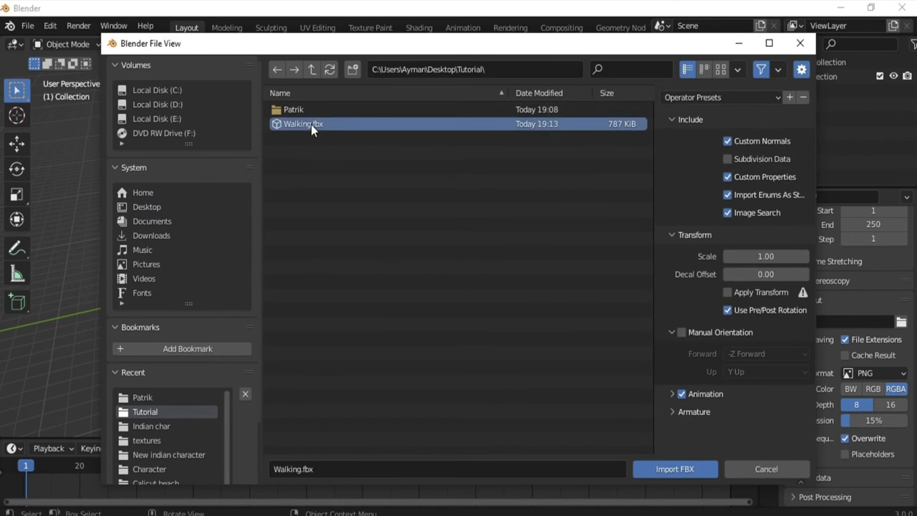
{"action": "left_click", "coordinate": [677, 474]}
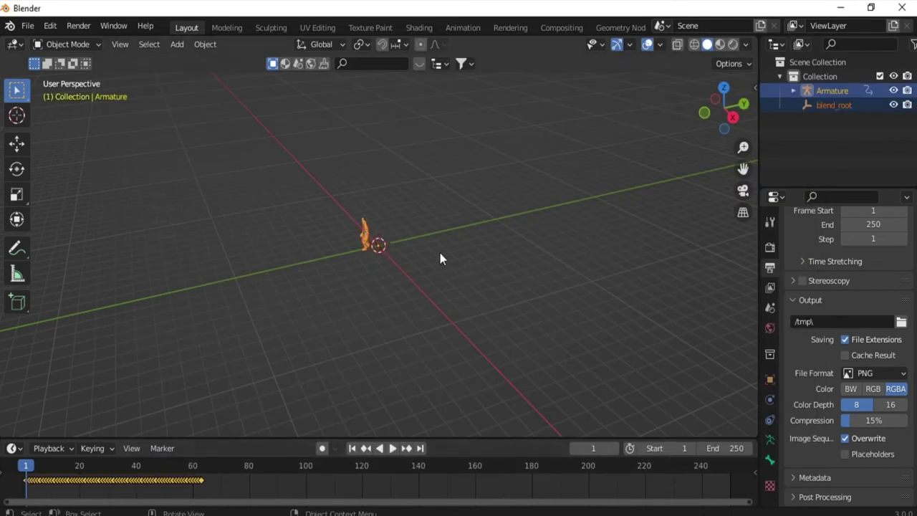
- Switch the viewport to Material Preview to show textures, then reselect the character's armature
{"action": "middle_click_drag", "start_coordinate": [346, 205], "coordinate": [645, 134]}
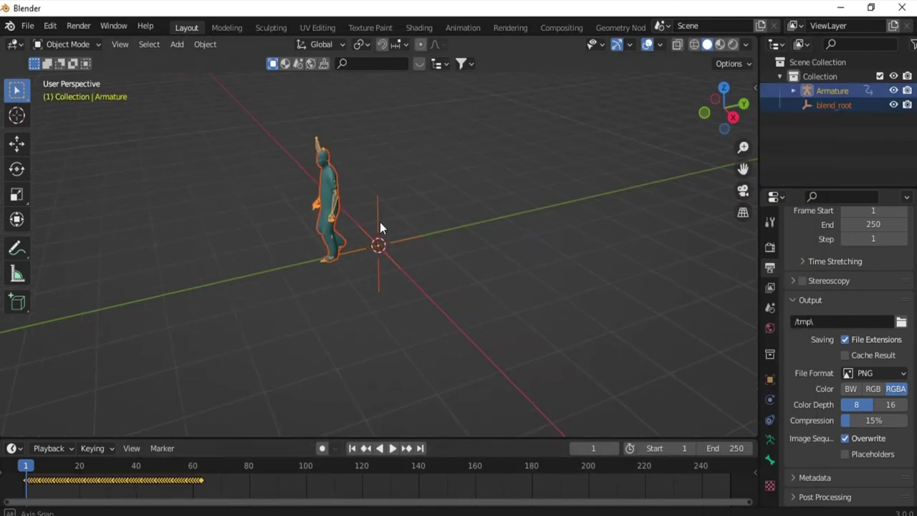
{"action": "left_click", "coordinate": [721, 45]}
{"action": "mouse_move", "coordinate": [460, 123]}
{"action": "middle_mouse_down"}
{"action": "mouse_move", "coordinate": [511, 131]}
{"action": "mouse_move", "coordinate": [518, 198]}
{"action": "mouse_move", "coordinate": [421, 231]}
{"action": "mouse_move", "coordinate": [471, 230]}
{"action": "mouse_move", "coordinate": [498, 206]}
{"action": "middle_mouse_up"}
{"action": "left_click", "coordinate": [479, 182]}
{"action": "left_click", "coordinate": [392, 149]}
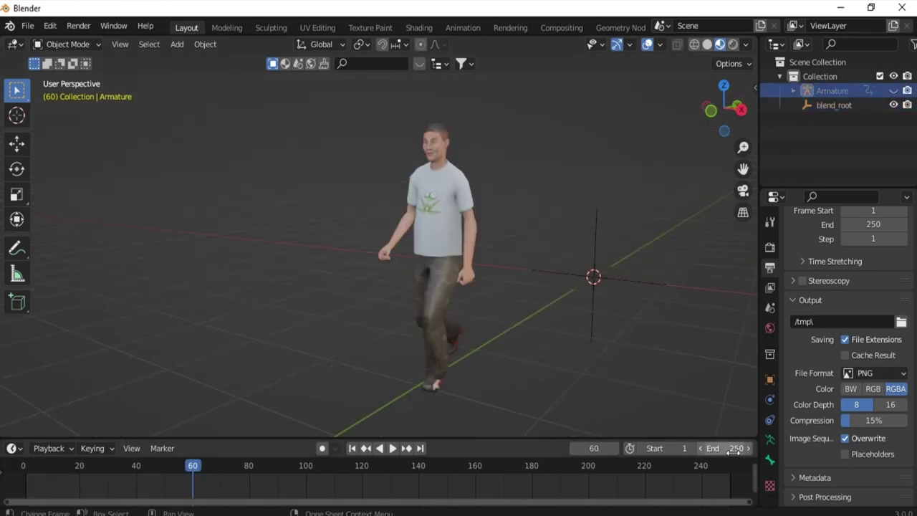
- Set the scene end frame to 60, play the walk cycle while orbiting around it, then pause
{"action": "key", "text": "Return"}
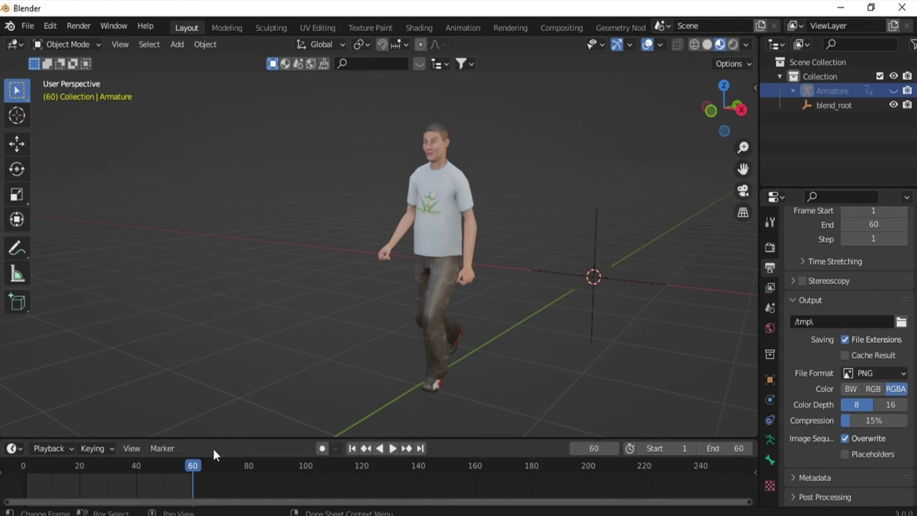
{"action": "left_click", "coordinate": [391, 448]}
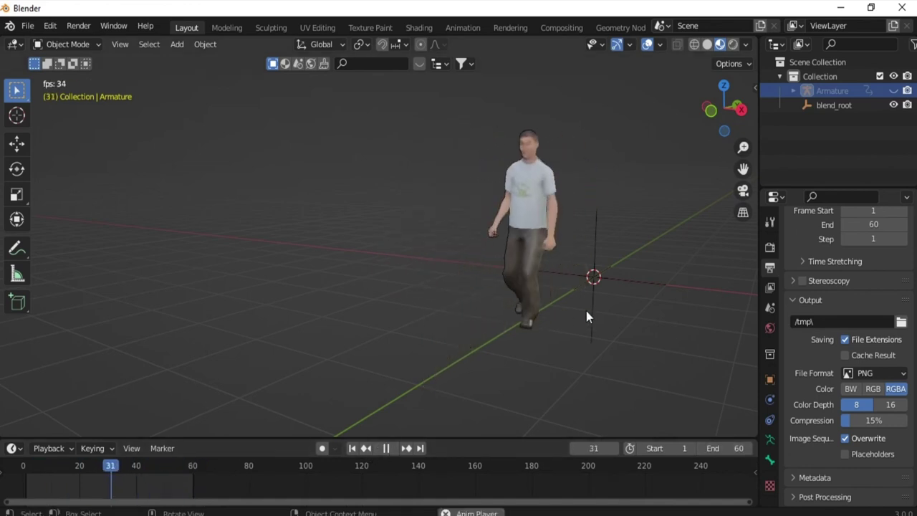
{"action": "middle_click_drag", "start_coordinate": [637, 264], "coordinate": [738, 264]}
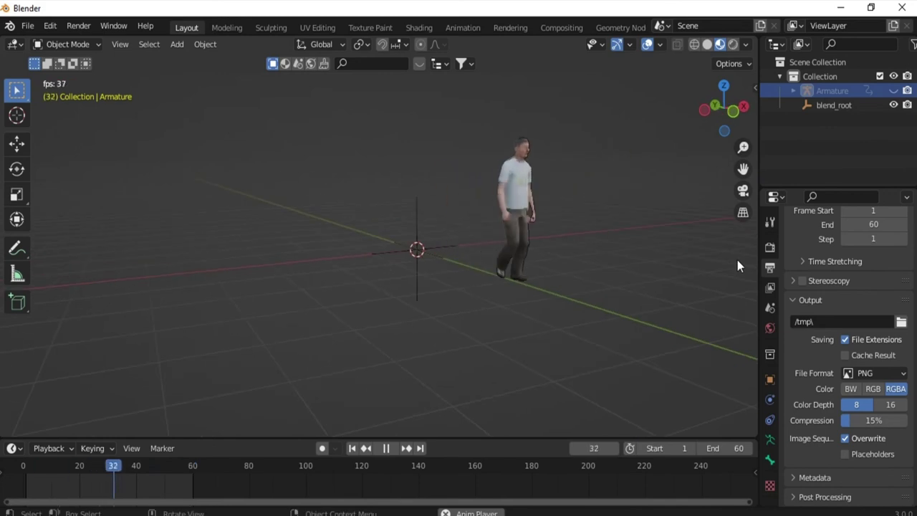
{"action": "mouse_move", "coordinate": [566, 245]}
{"action": "middle_mouse_down"}
{"action": "mouse_move", "coordinate": [456, 258]}
{"action": "mouse_move", "coordinate": [445, 248]}
{"action": "middle_mouse_up"}
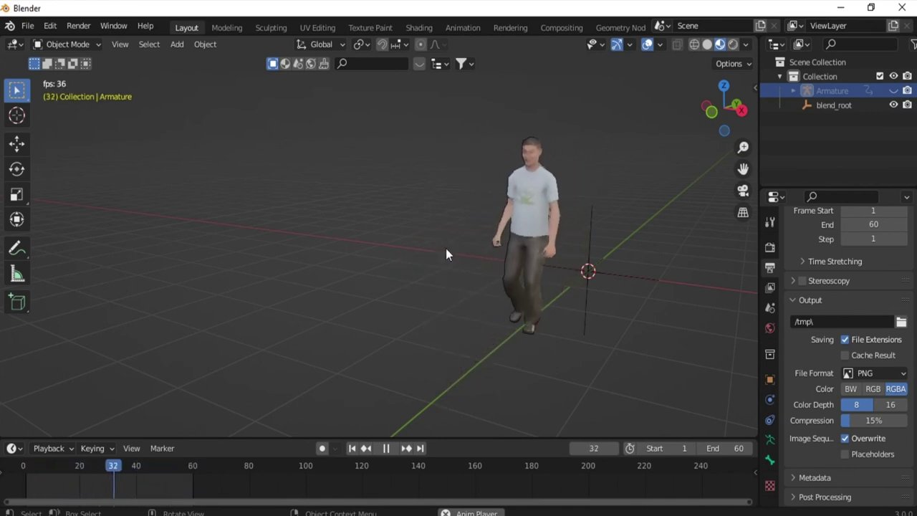
{"action": "left_click", "coordinate": [387, 448]}
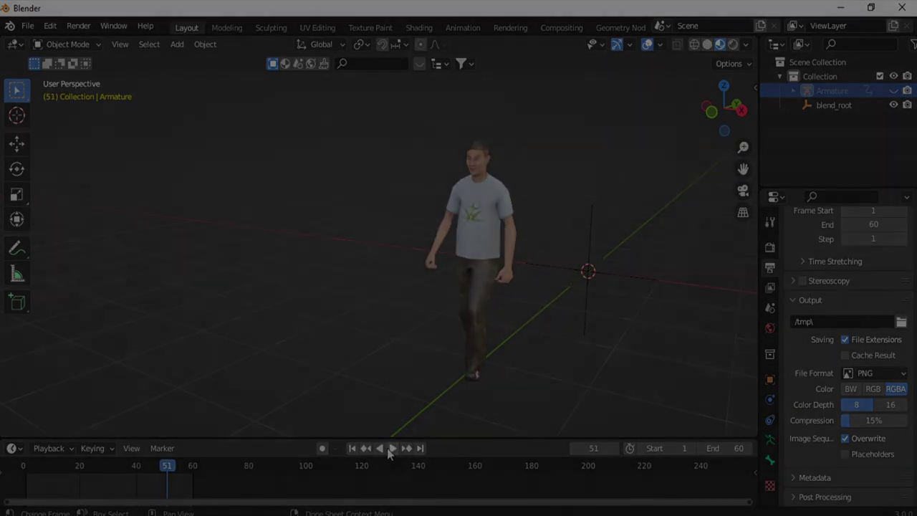